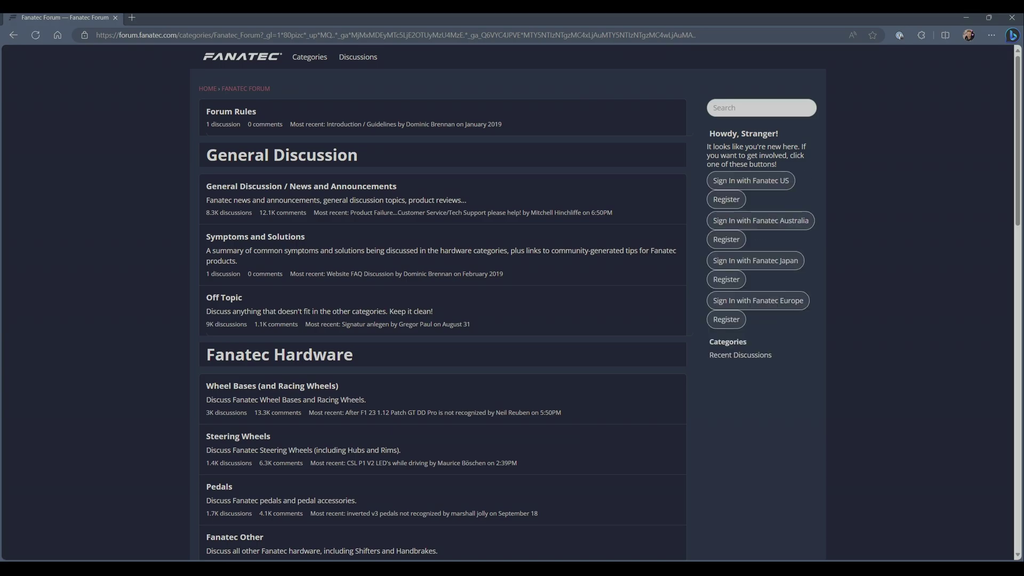
Open the pinned 'iRacing (PC) - Fanatec Recommended Settings' topic in the forum's iRacing category
scroll(512, 302, "down", 6)
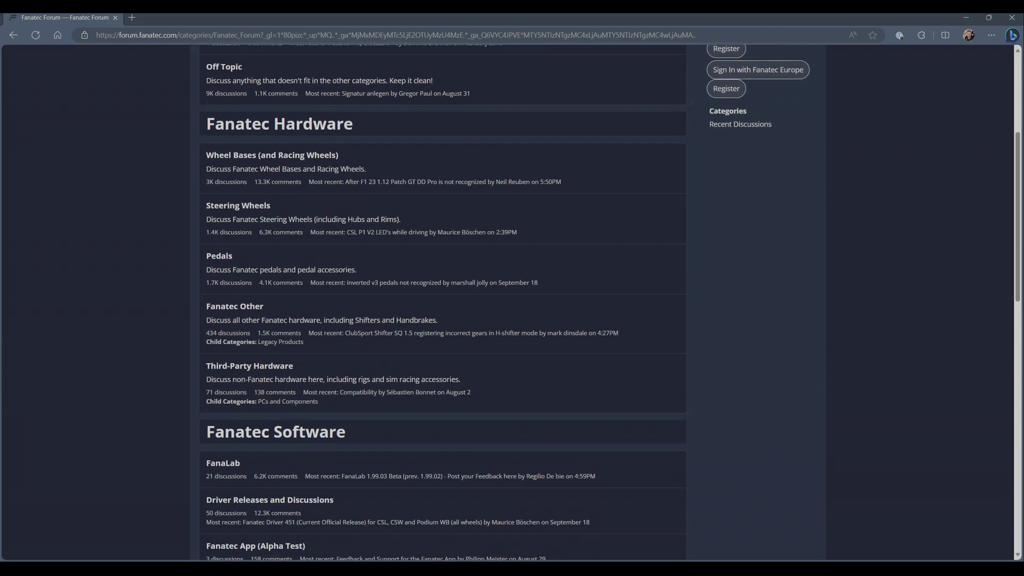
scroll(443, 303, "down", 7)
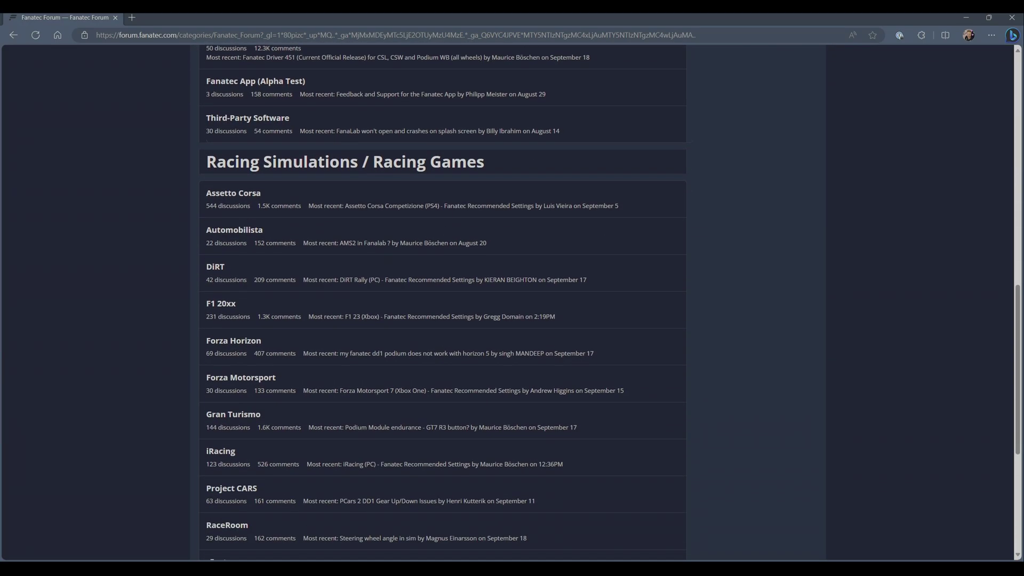
left_click(220, 451)
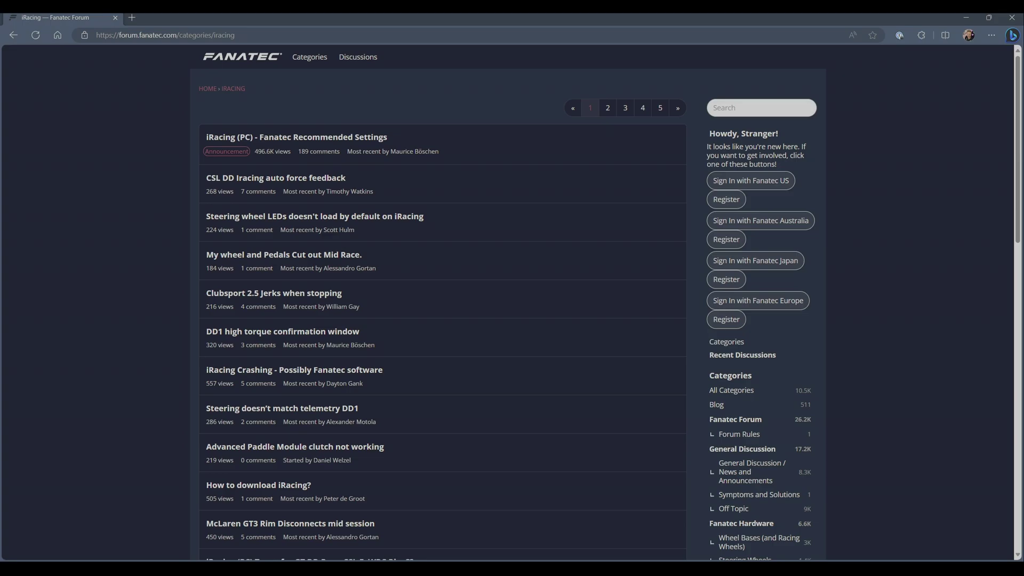
left_click(342, 137)
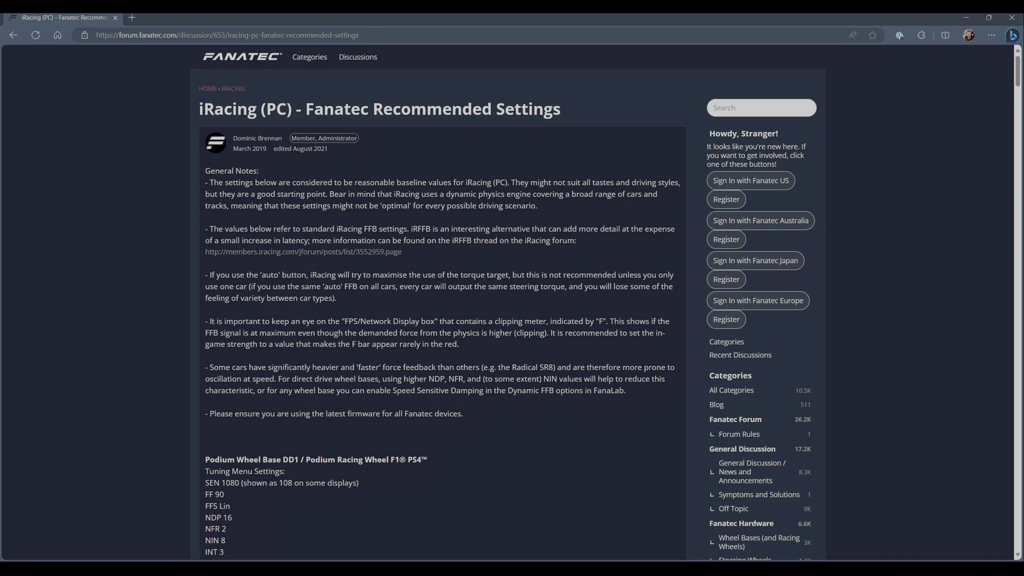
Read through the recommended iRacing values for the DD1, DD2 and ClubSport wheel bases
scroll(507, 303, "down", 3)
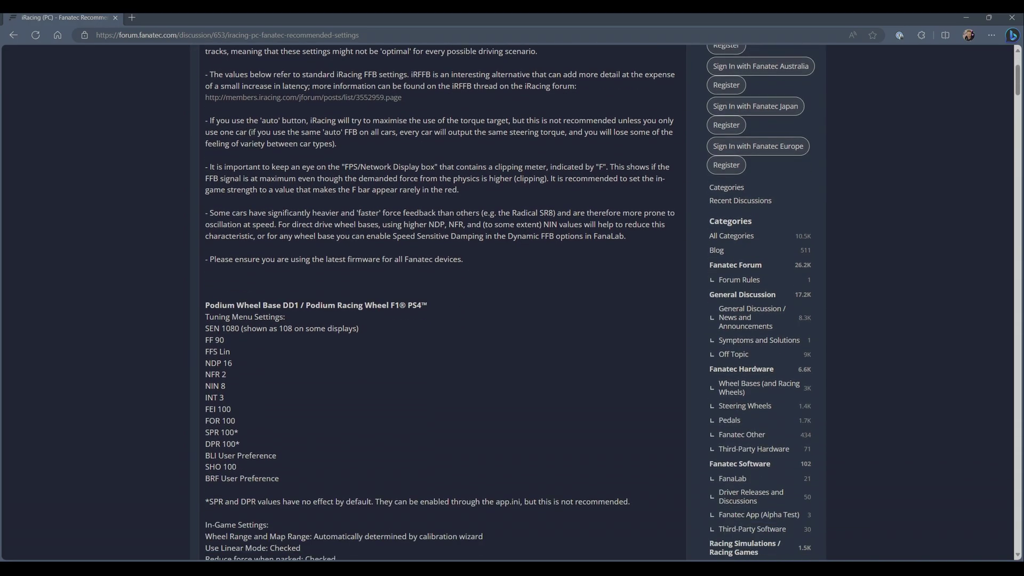
scroll(507, 303, "down", 2)
scroll(506, 302, "down", 2)
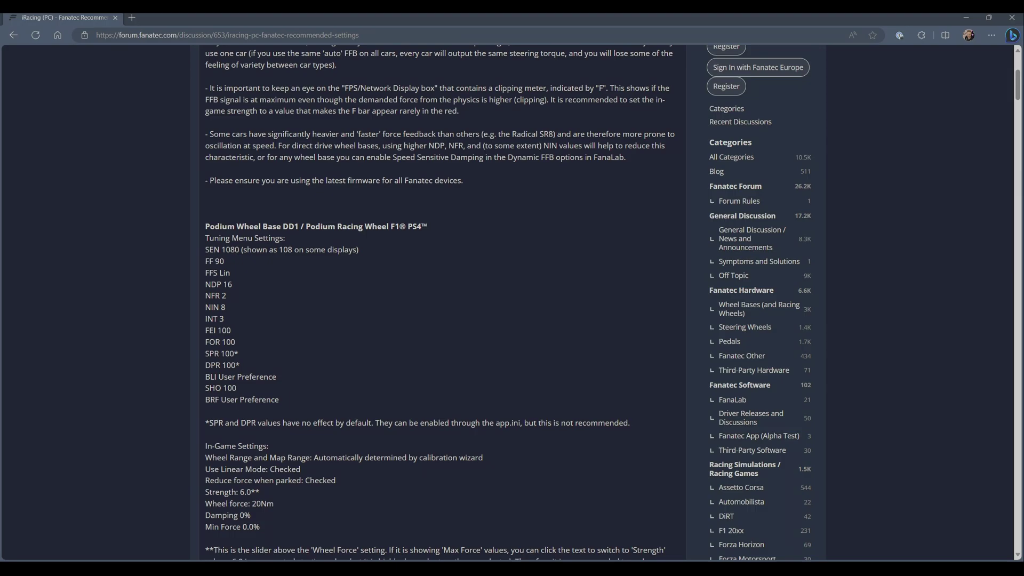
scroll(507, 302, "down", 2)
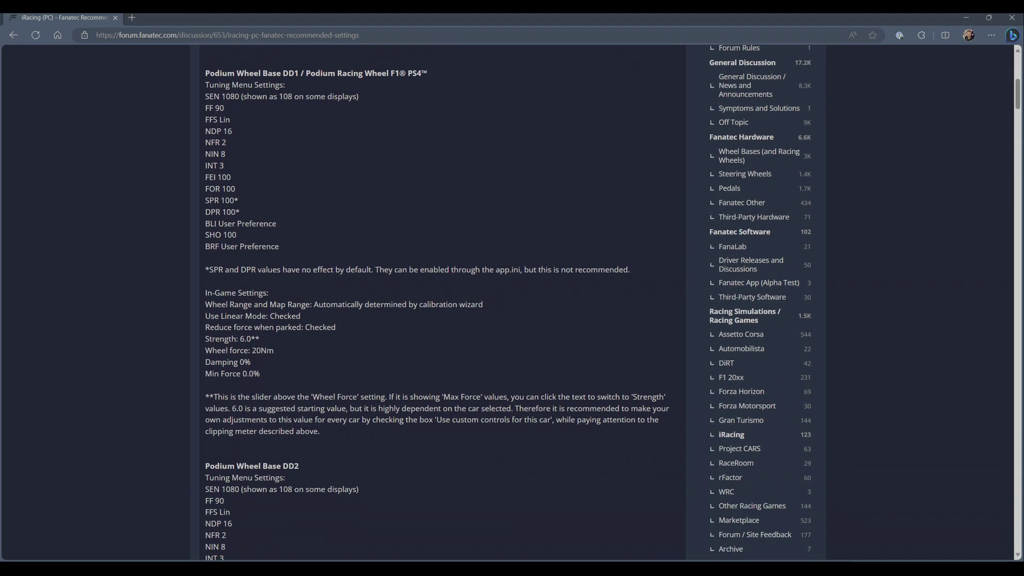
scroll(507, 302, "down", 2)
scroll(507, 303, "down", 6)
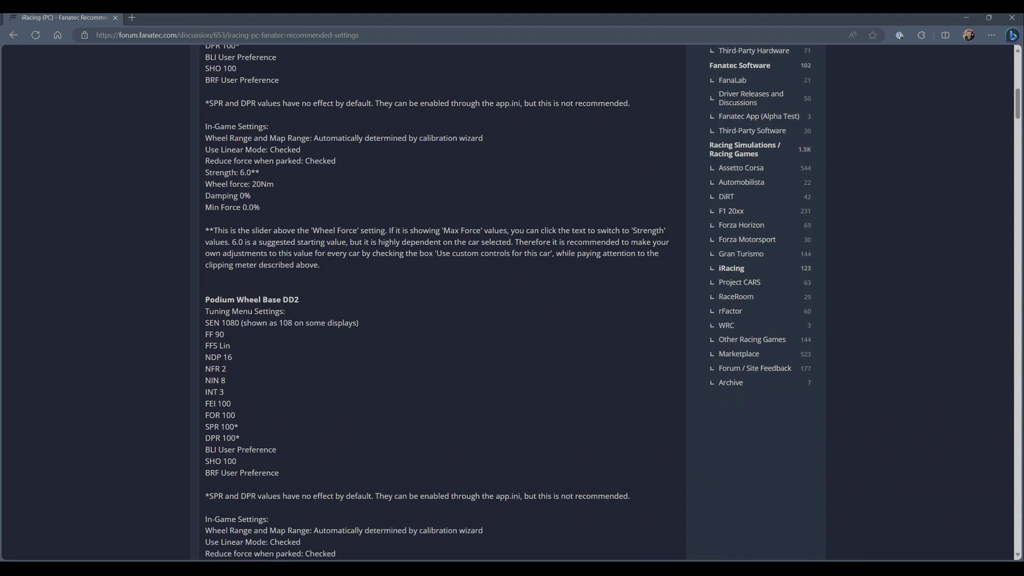
scroll(507, 302, "down", 4)
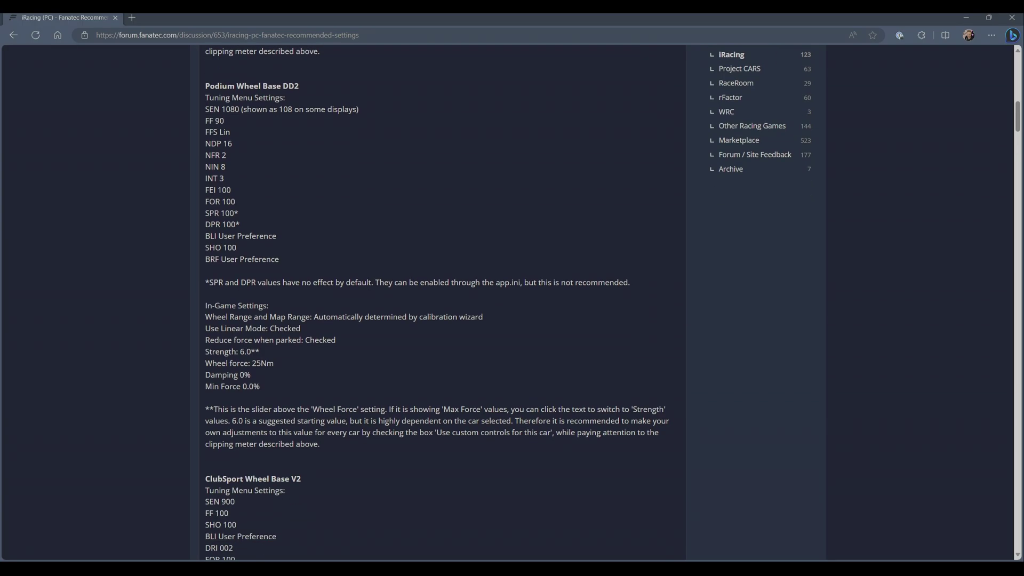
scroll(506, 302, "down", 4)
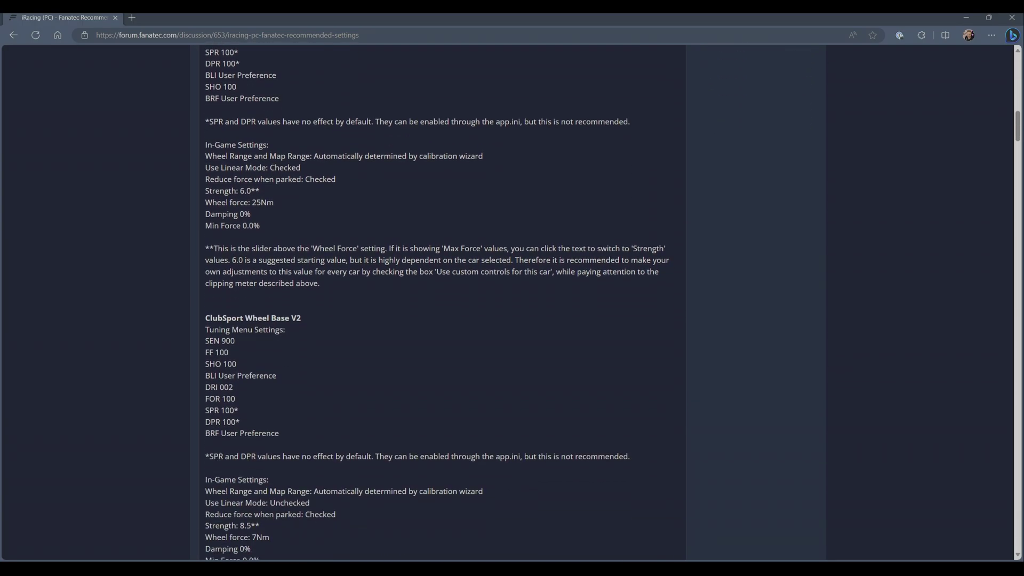
scroll(507, 302, "down", 6)
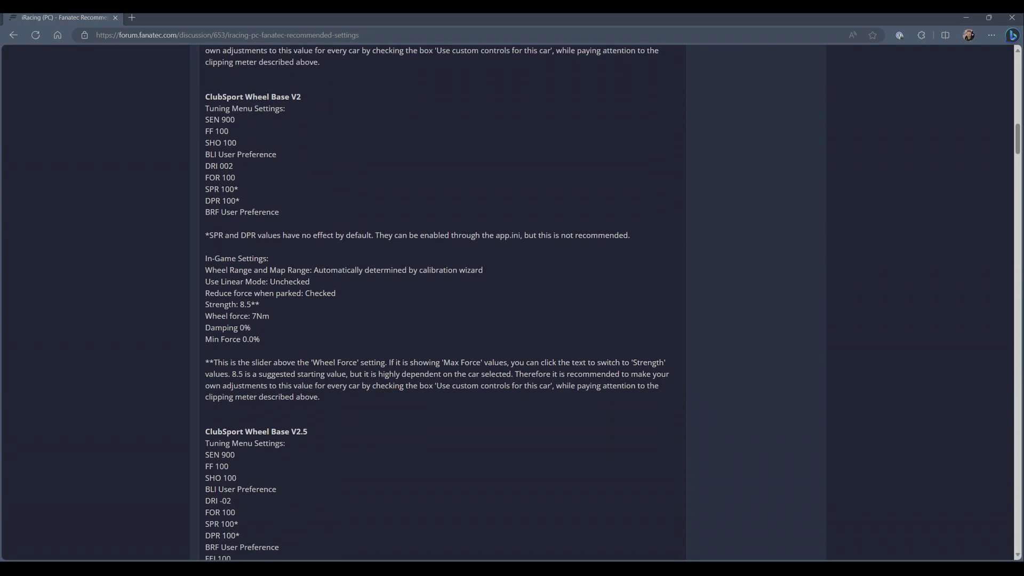
scroll(635, 478, "down", 6)
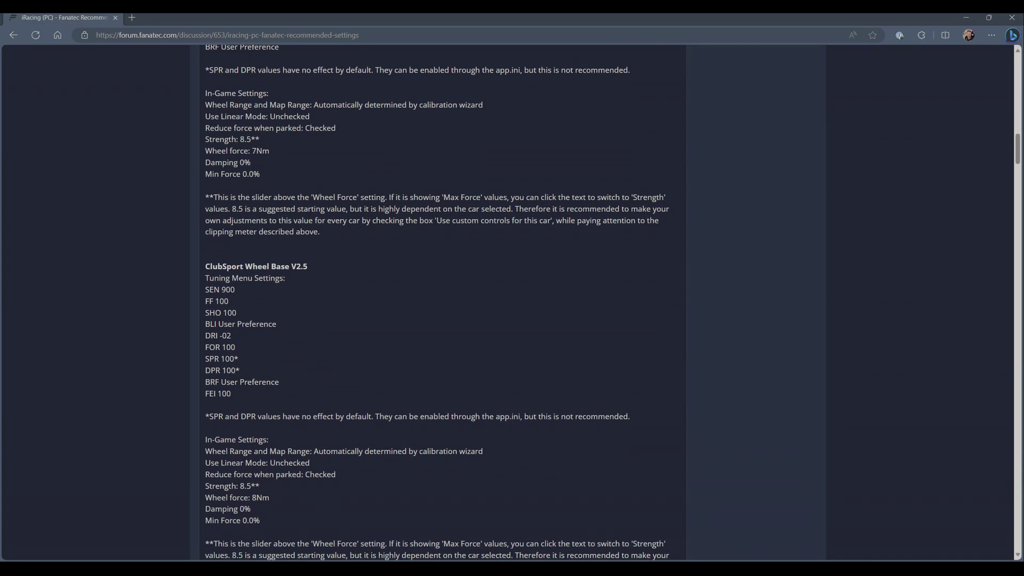
scroll(635, 478, "down", 2)
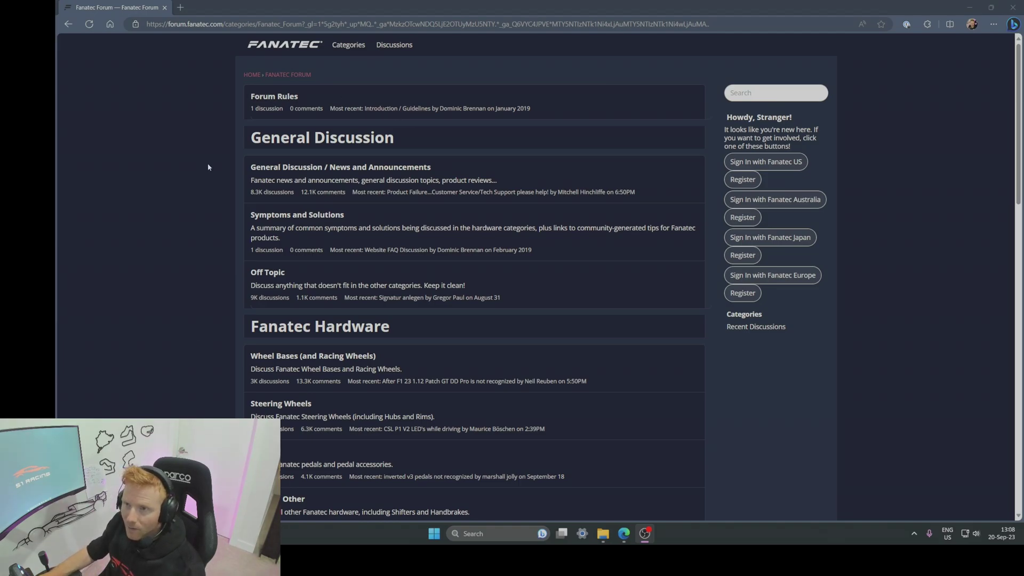
scroll(170, 247, "down", 15)
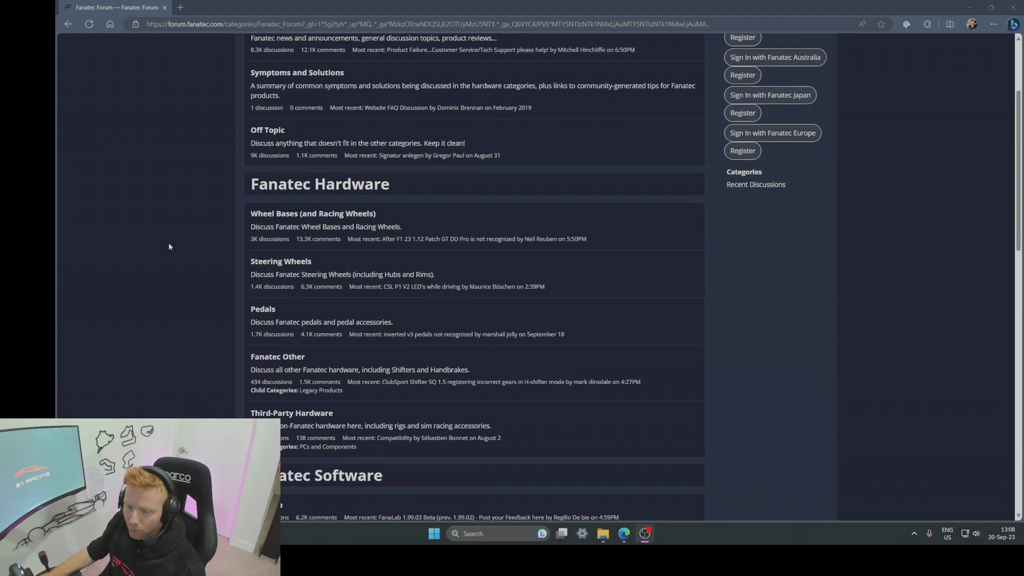
scroll(169, 246, "down", 1)
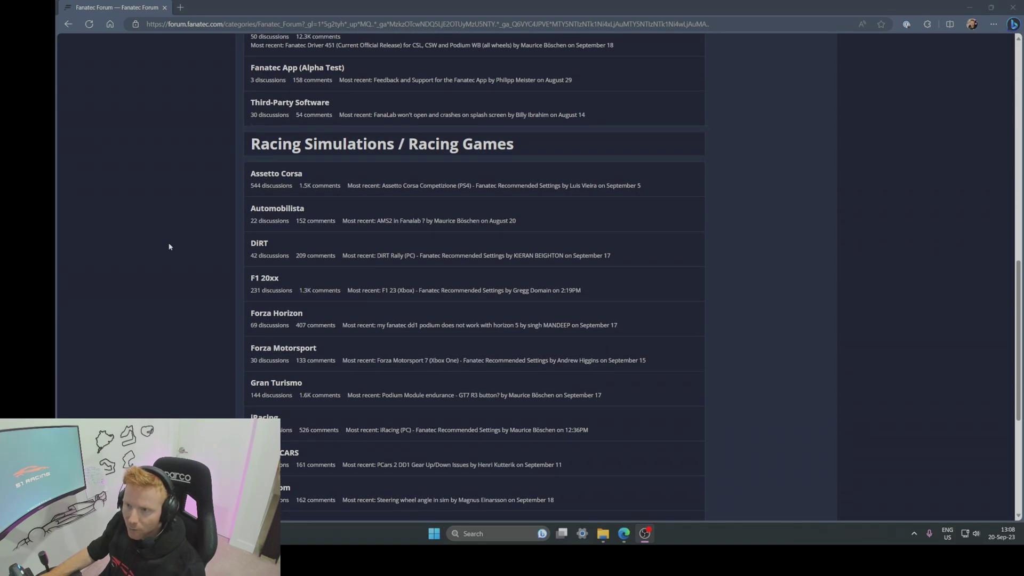
scroll(169, 246, "down", 2)
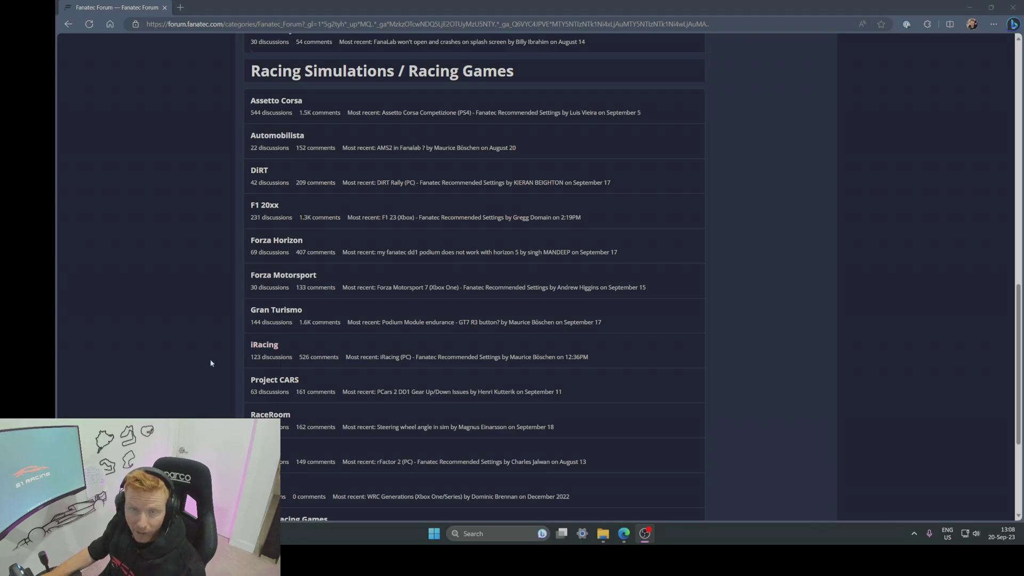
scroll(211, 363, "up", 7)
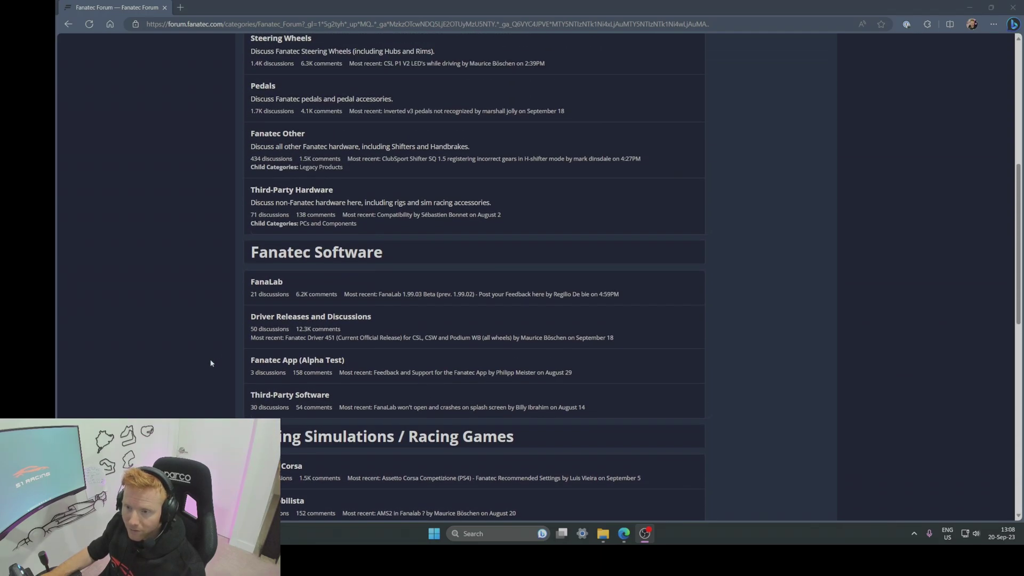
Open 'FanaLab - Share your favorite profiles' and jump to its last comment page, 36
left_click(269, 283)
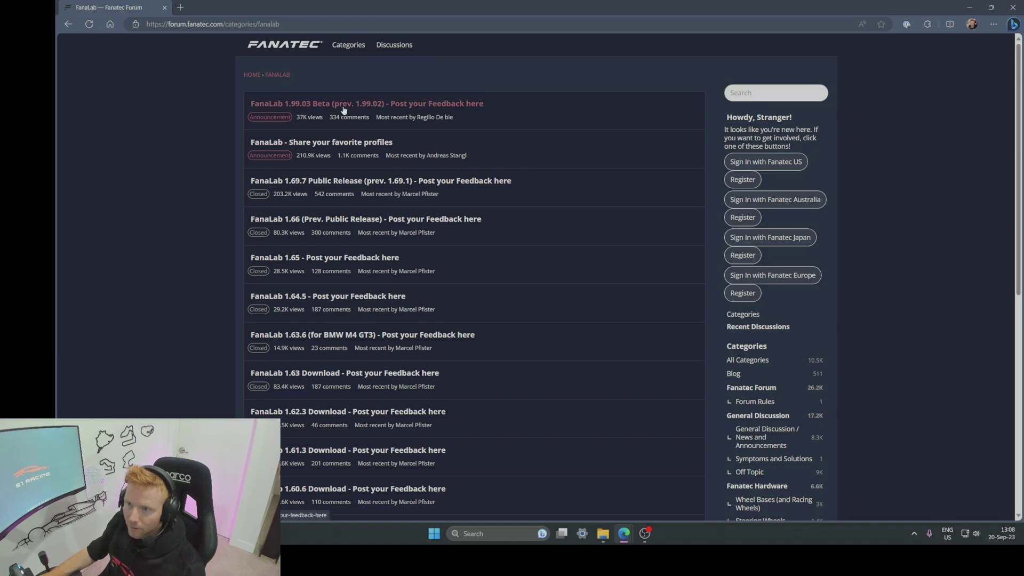
left_click(347, 142)
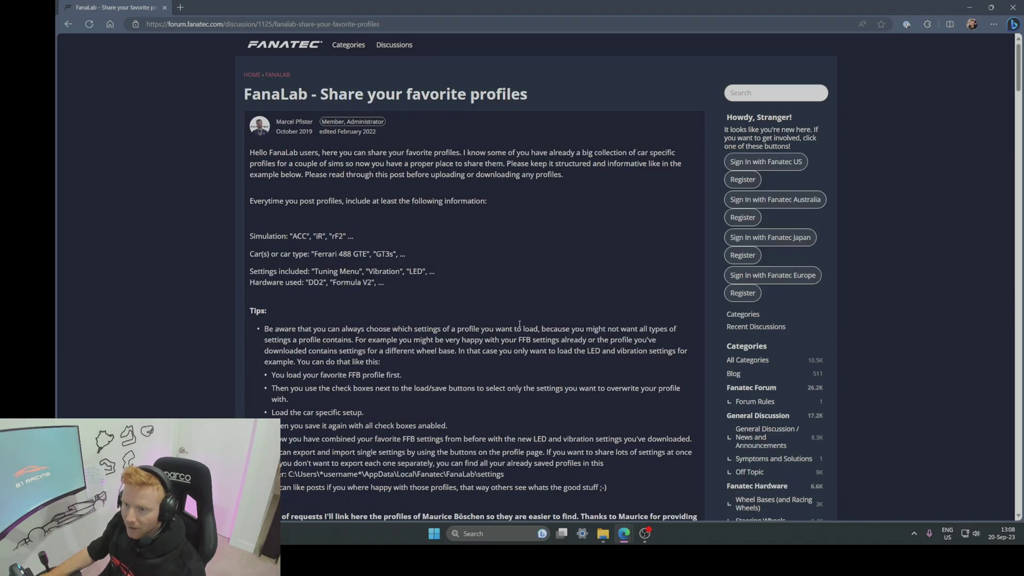
scroll(863, 251, "down", 20)
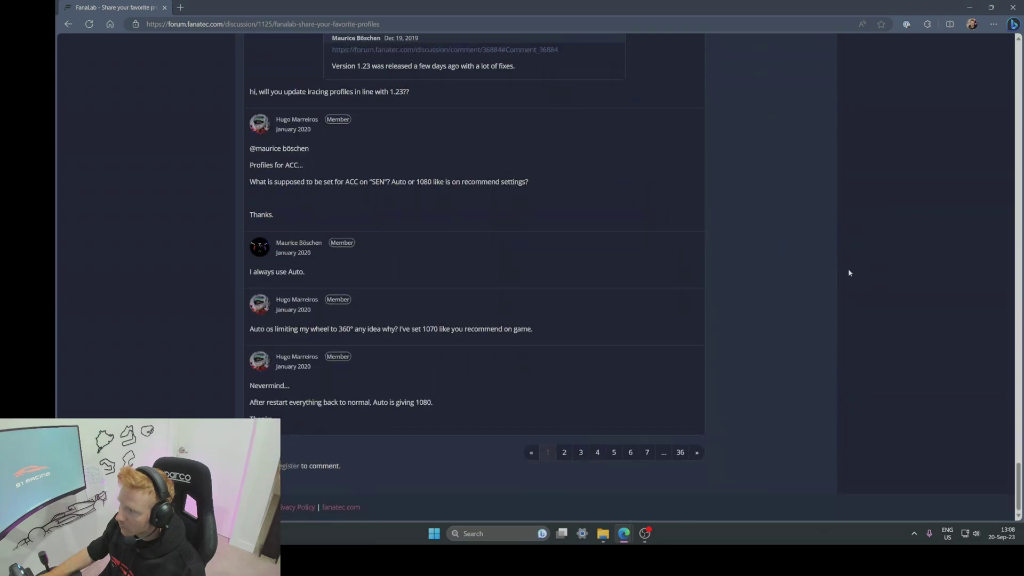
left_click(680, 453)
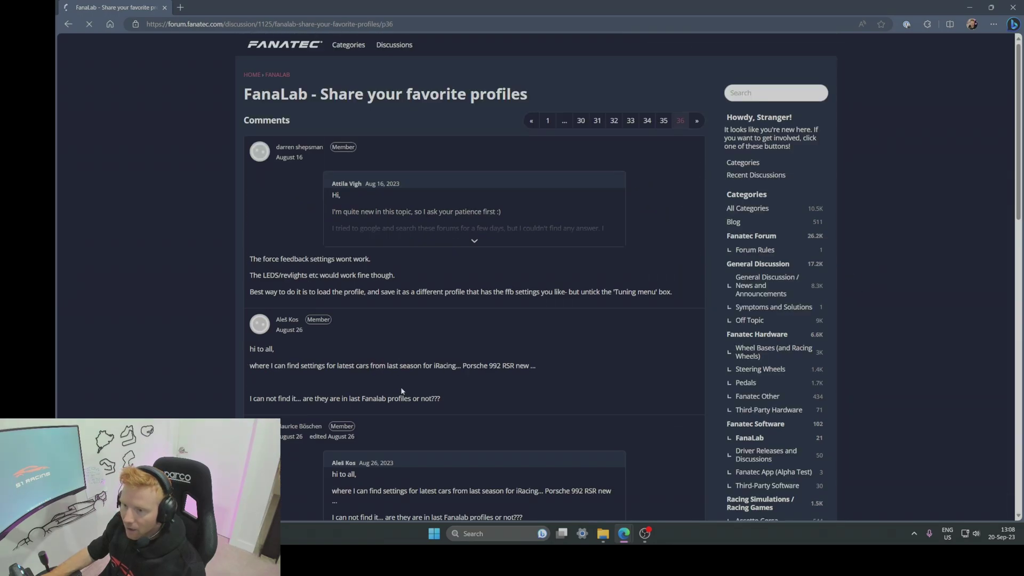
scroll(217, 364, "down", 7)
scroll(217, 364, "down", 5)
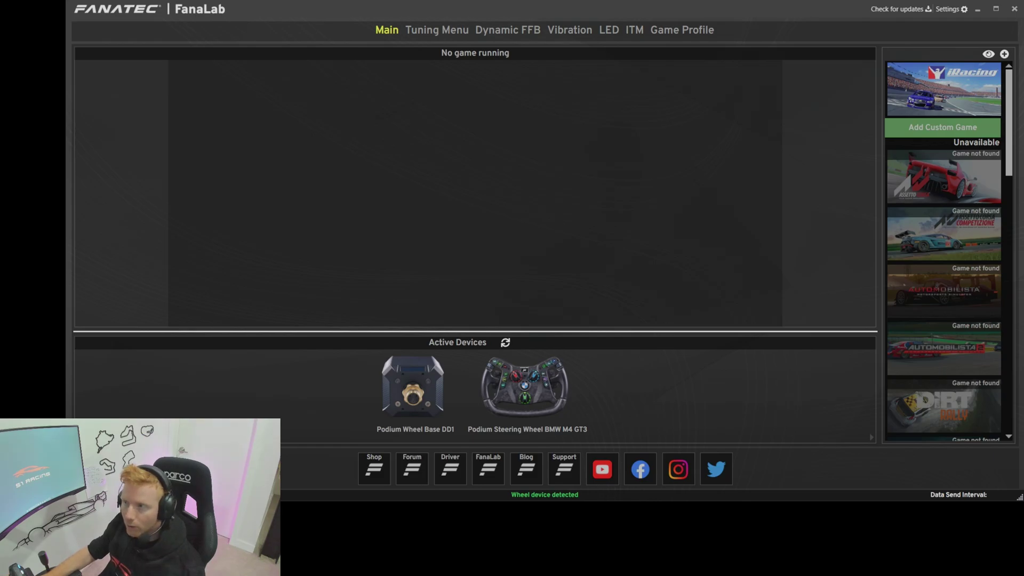
Show FanaLab's Game Profile page listing the iRacing F4, GT3 and GT4 profiles
left_click(682, 30)
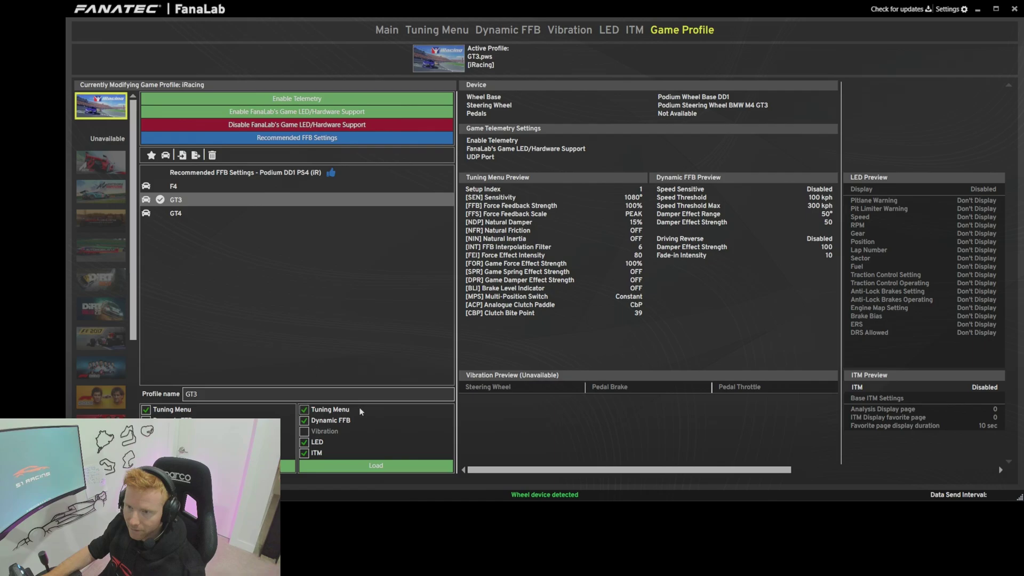
Load GT3.pws onto the DD1 and view its Tuning Menu values, 1080° and 100% FFB
left_click(362, 468)
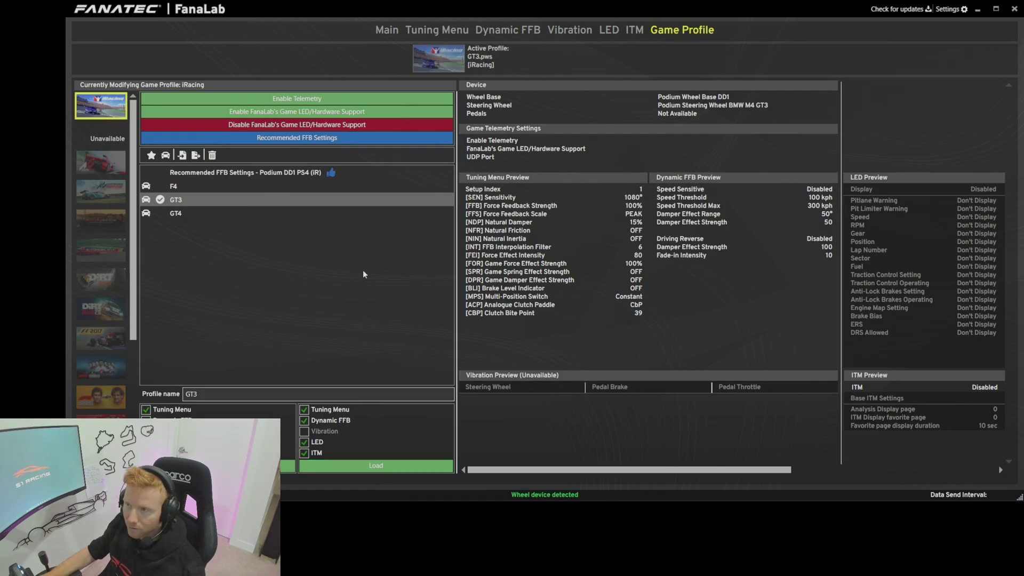
left_click(431, 33)
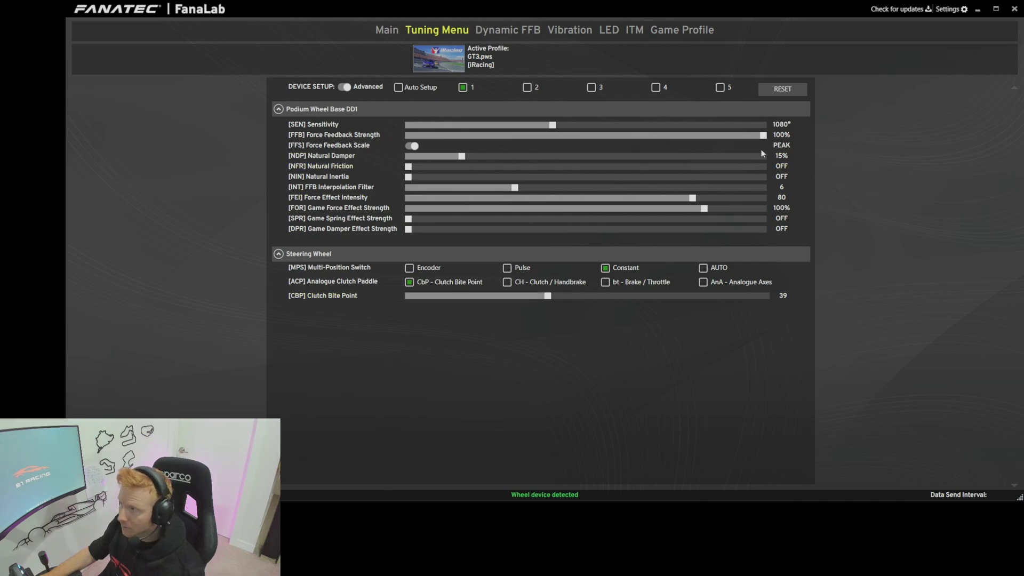
left_click_drag(763, 136, 664, 139)
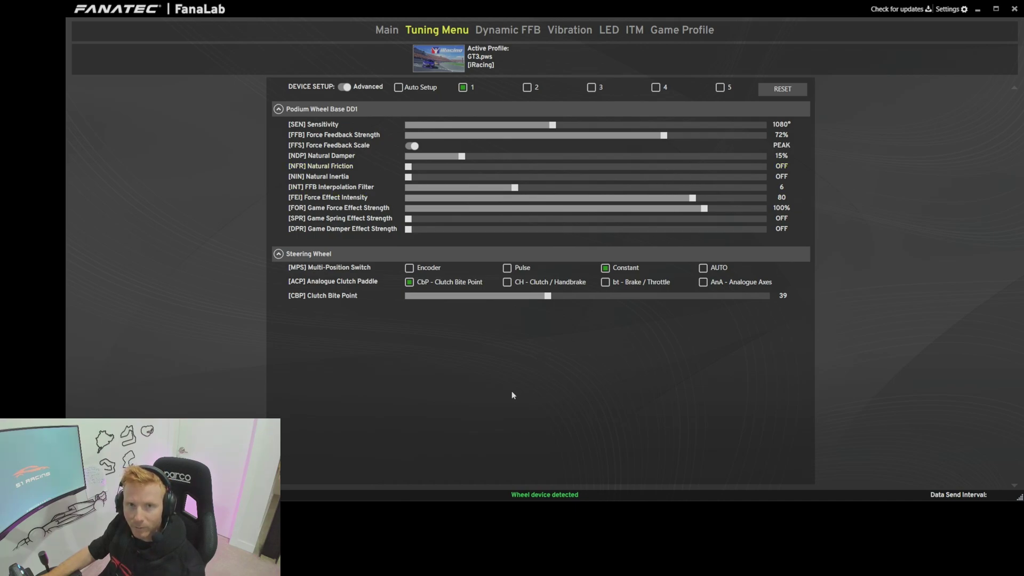
left_click_drag(664, 135, 799, 138)
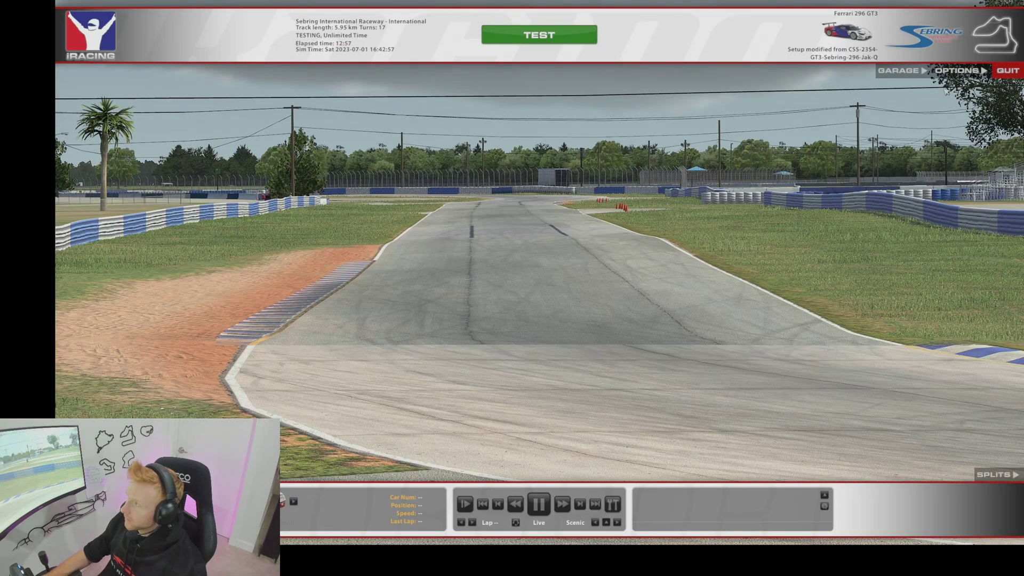
Show iRacing's Drive options with 1080° wheel range and 64 Nm max force
left_click(959, 71)
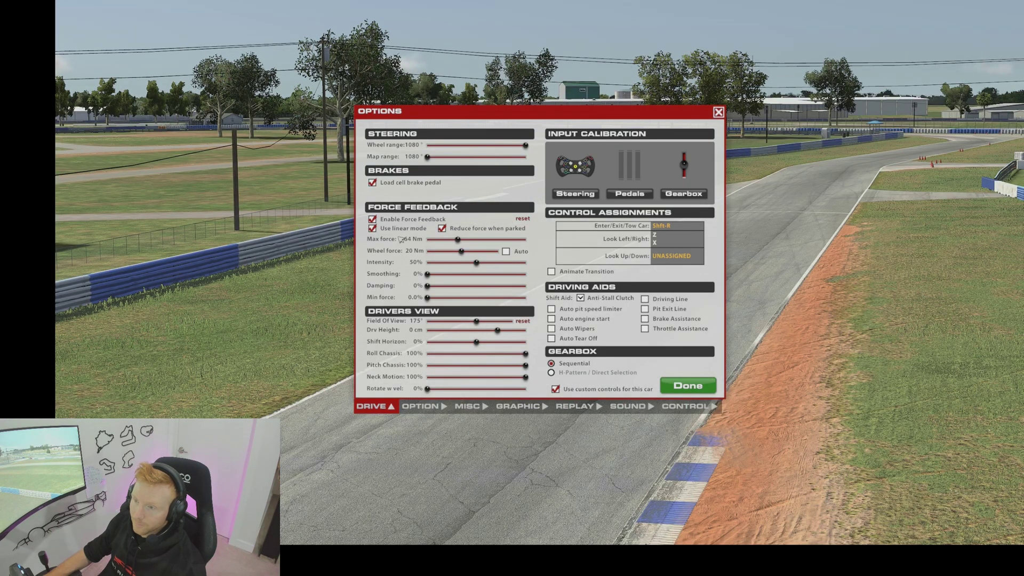
mouse_move(398, 231)
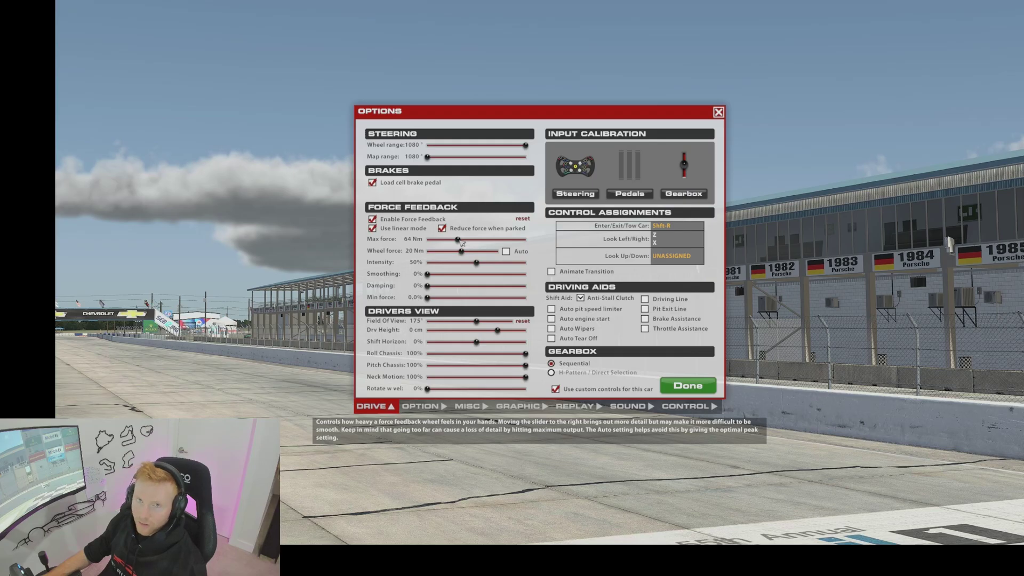
Set the Max force slider to 145 Nm, leaving wheel force at 20 Nm
left_click_drag(459, 240, 440, 240)
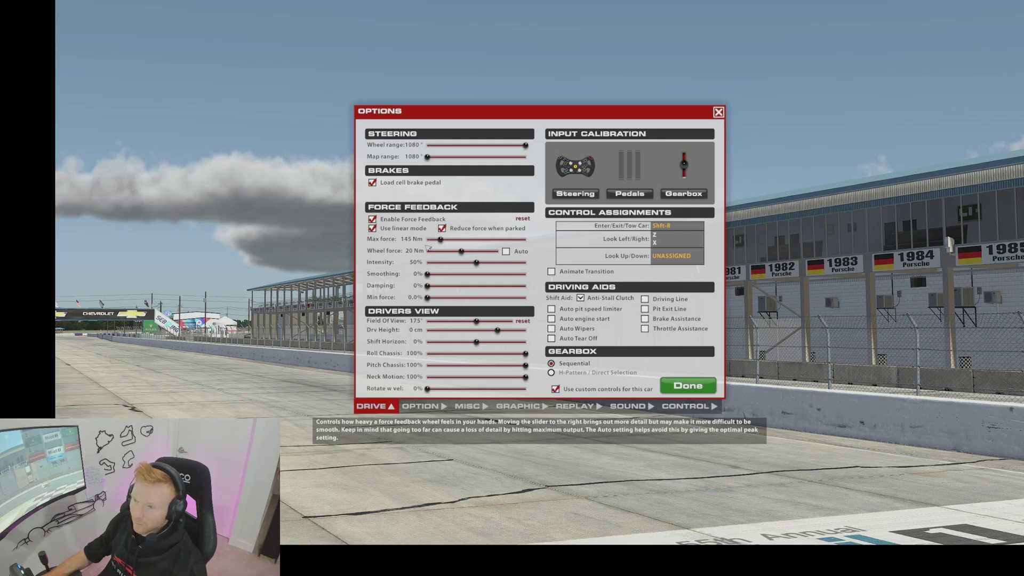
mouse_move(369, 246)
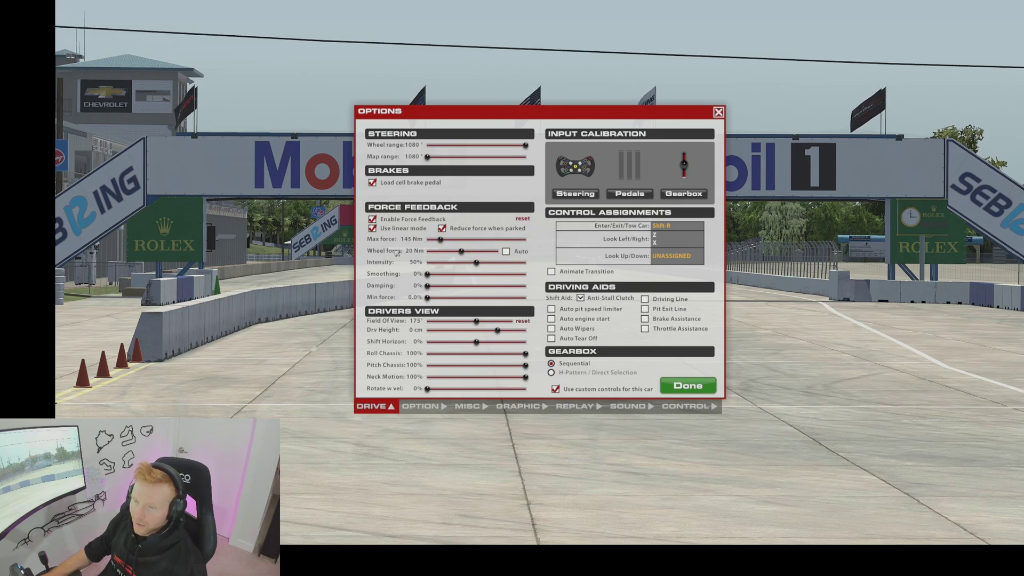
mouse_move(396, 253)
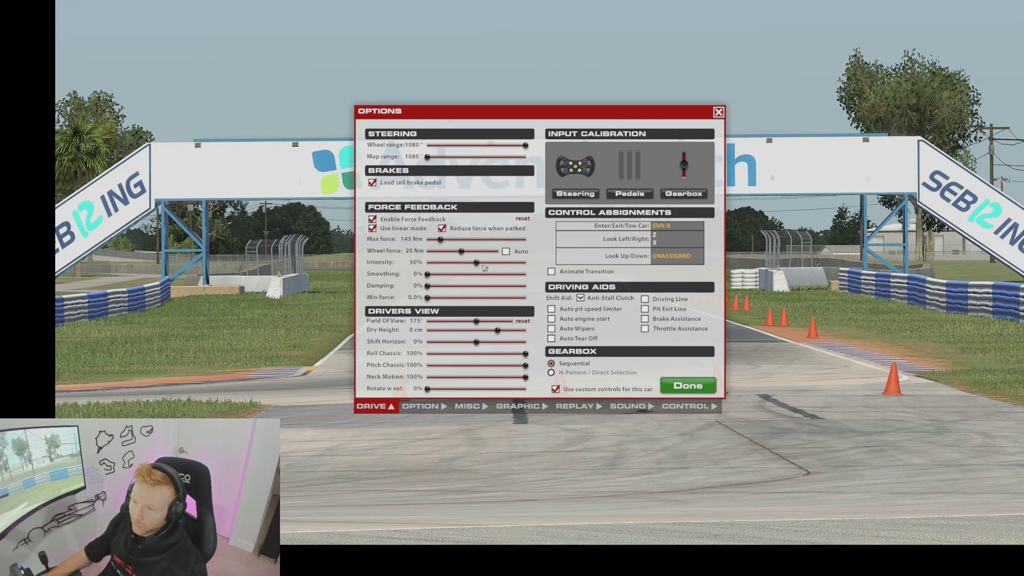
left_click_drag(473, 264, 447, 264)
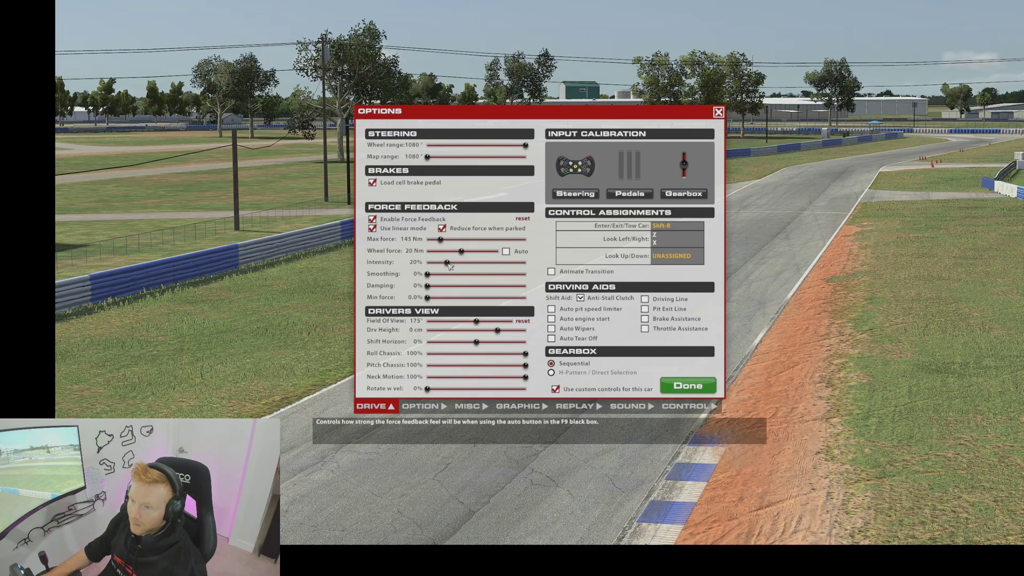
left_click_drag(448, 263, 476, 265)
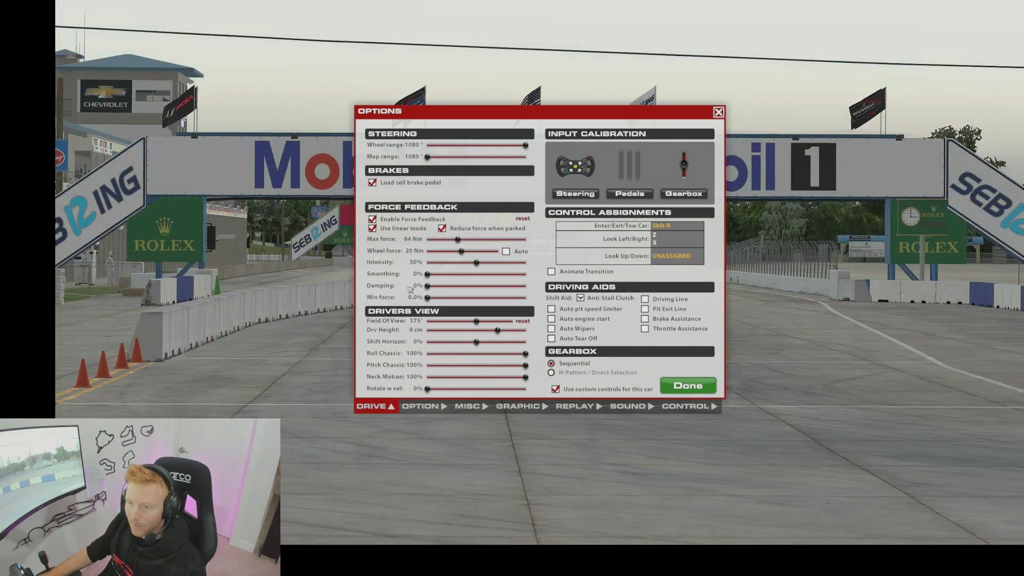
Review the Min force and Smoothing settings with max force back at 64 Nm
mouse_move(383, 299)
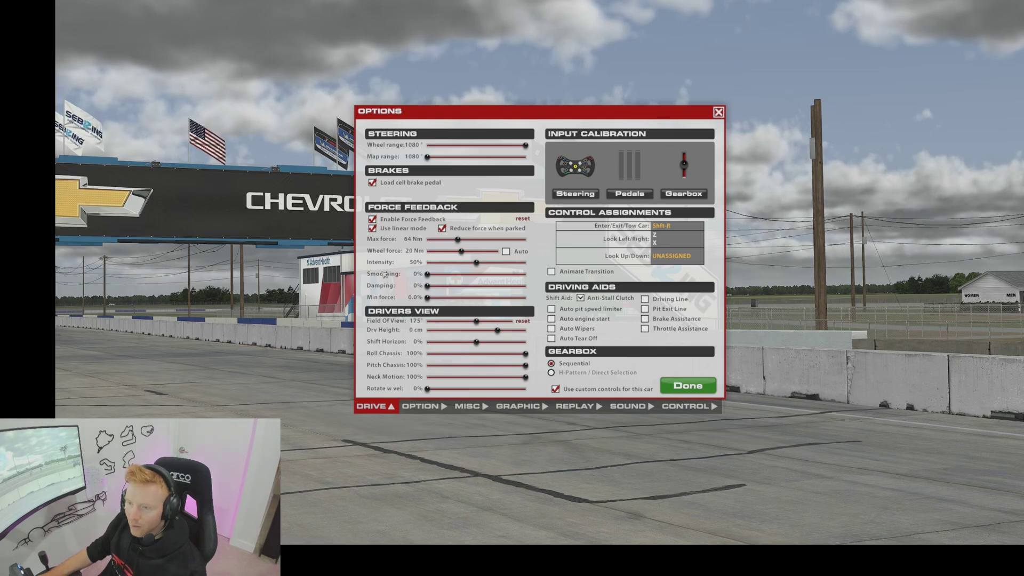
mouse_move(385, 275)
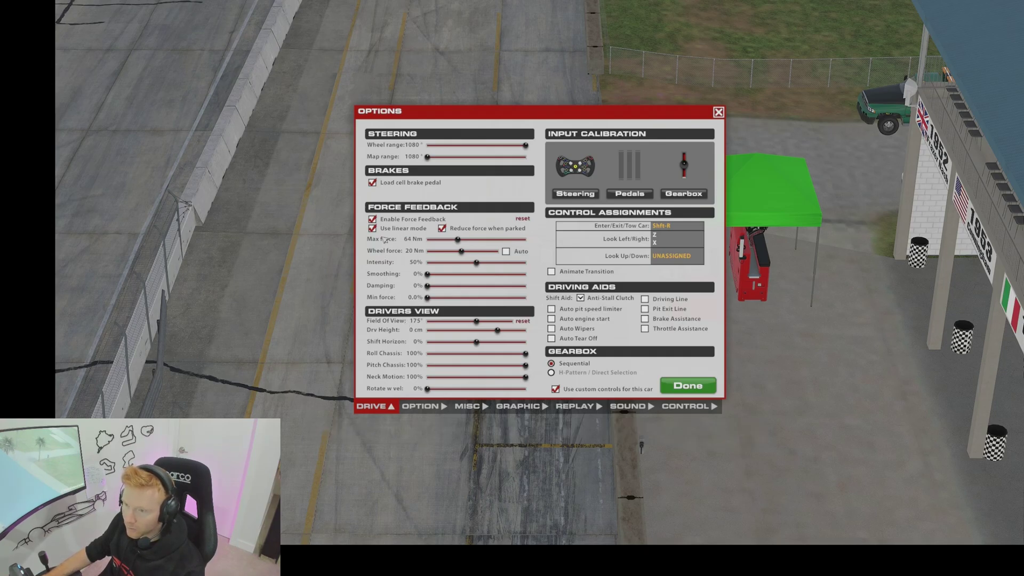
Switch the Max force readout to Nm and raise it to about 116 Nm
mouse_move(413, 240)
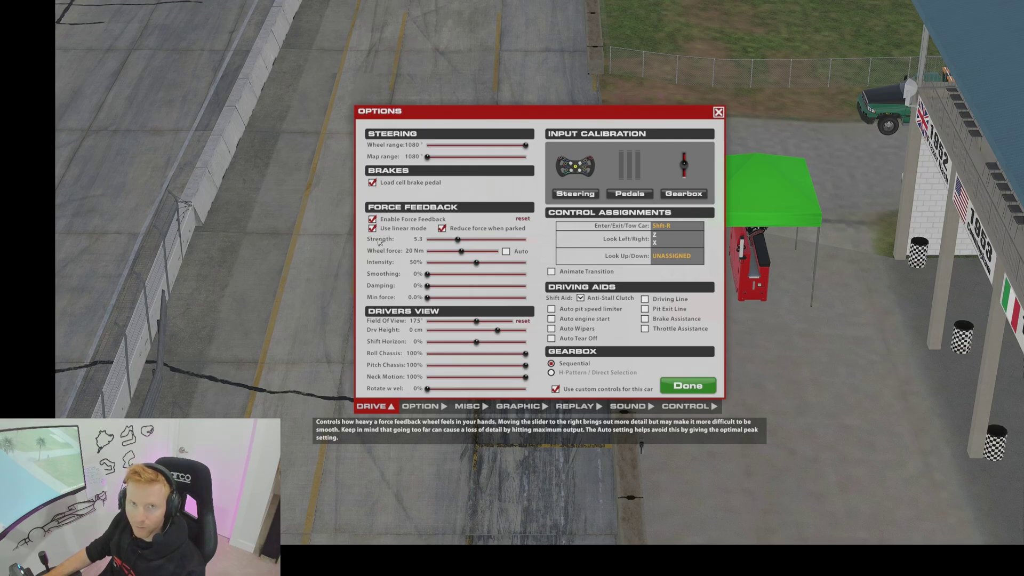
left_click(381, 241)
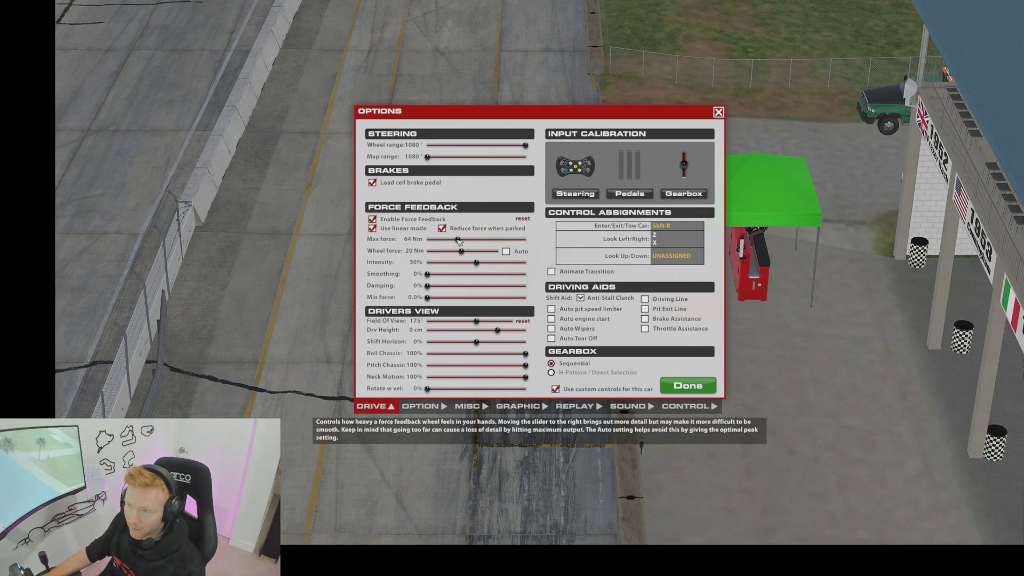
mouse_move(459, 241)
left_mouse_down()
mouse_move(436, 241)
mouse_move(486, 241)
mouse_move(452, 243)
left_mouse_up()
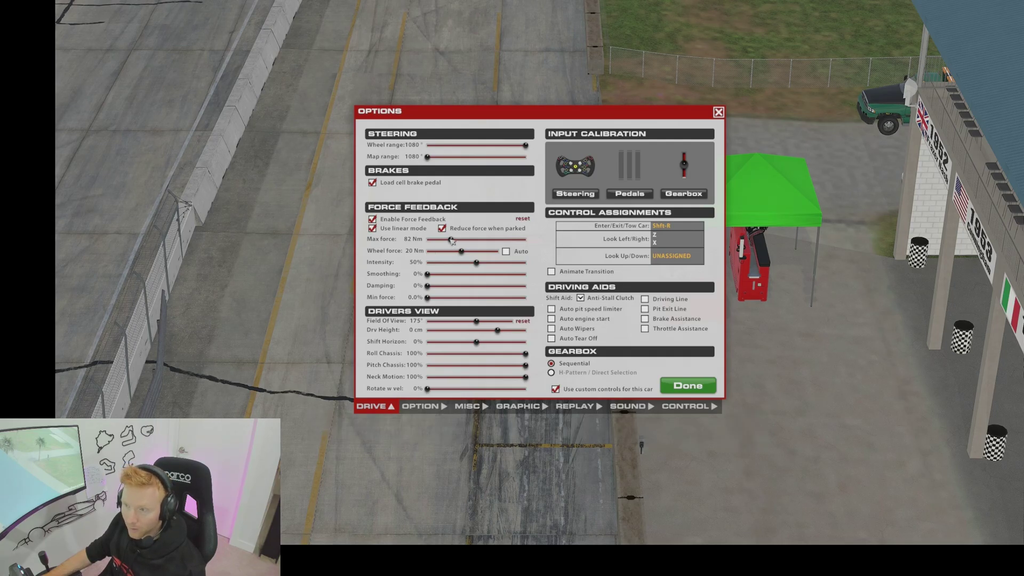
mouse_move(454, 241)
left_click_drag(451, 241, 446, 241)
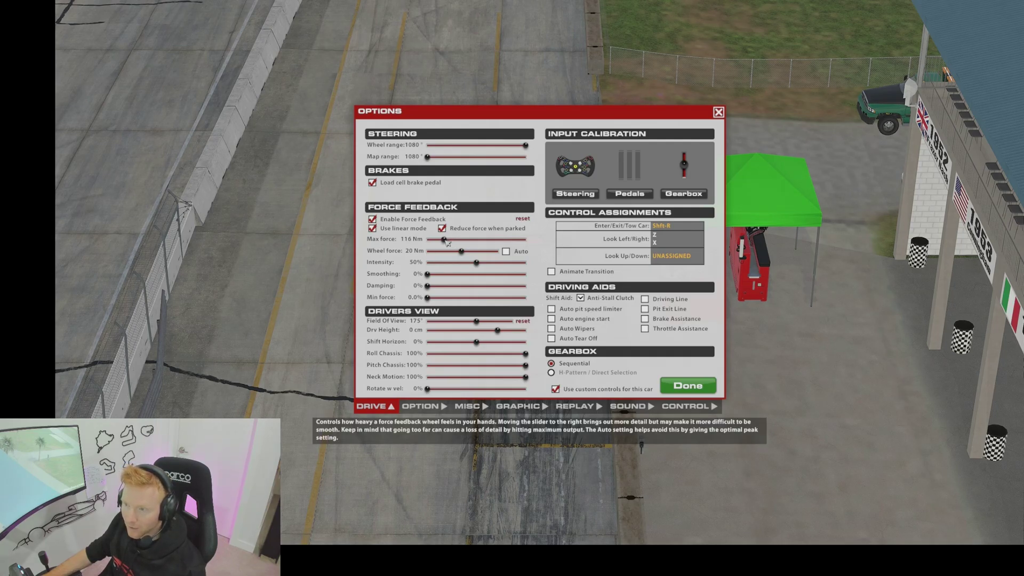
mouse_move(412, 268)
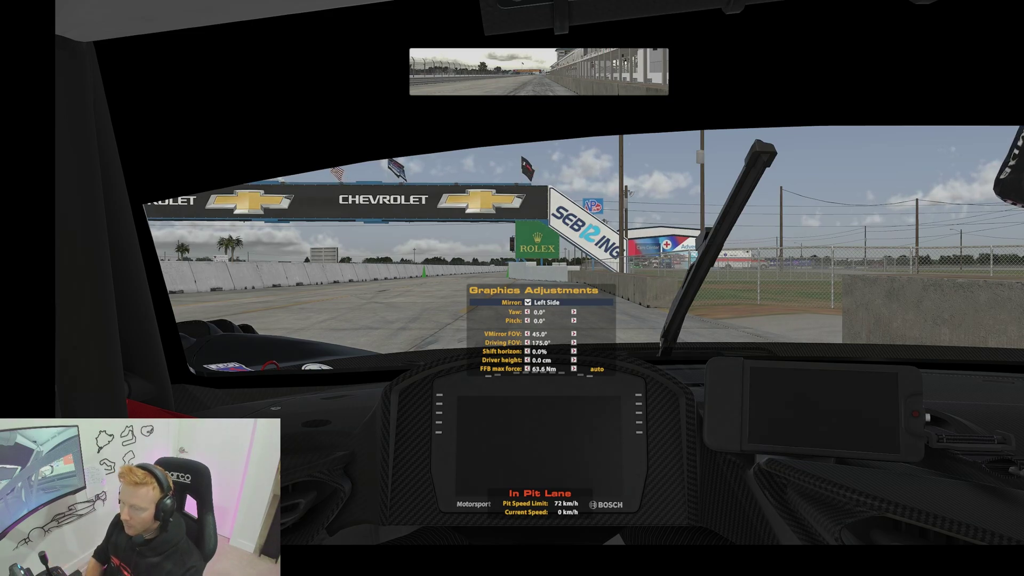
Lower the in-car FFB max force from 63.6 Nm to 58.1 Nm in Graphics Adjustments
key("Down")
key("Down")
key("Down")
key("Down")
key("Down")
key("Down")
key("Down")
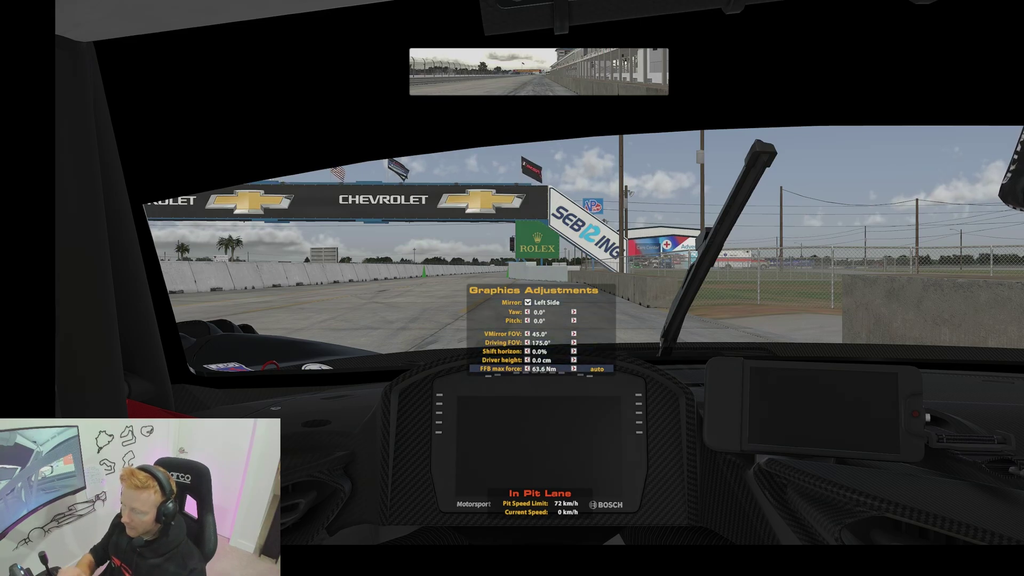
key("Left")
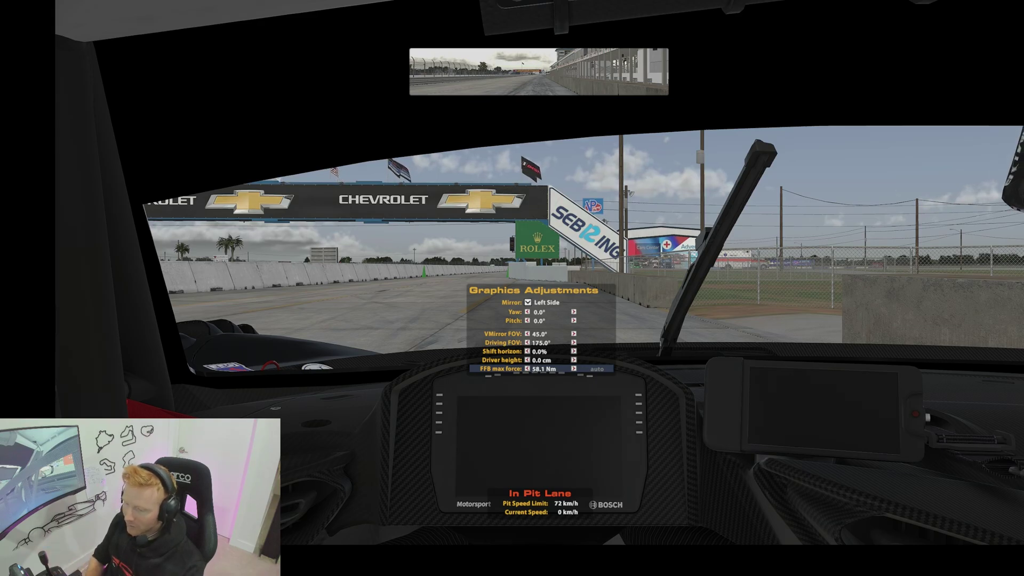
Raise iRacing's FFB max force from 58.1 Nm back to the automatic 63.6 Nm
key("Return")
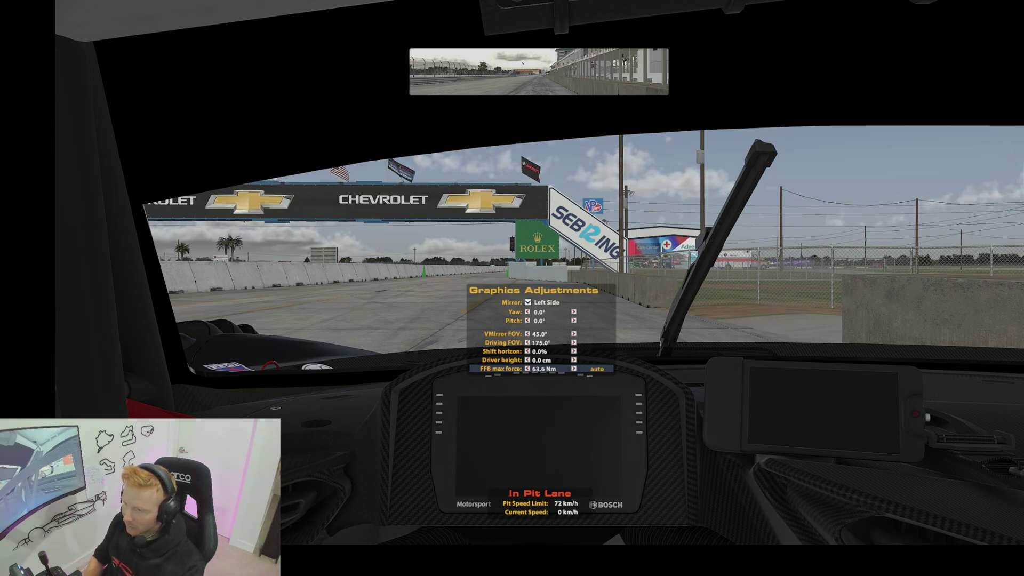